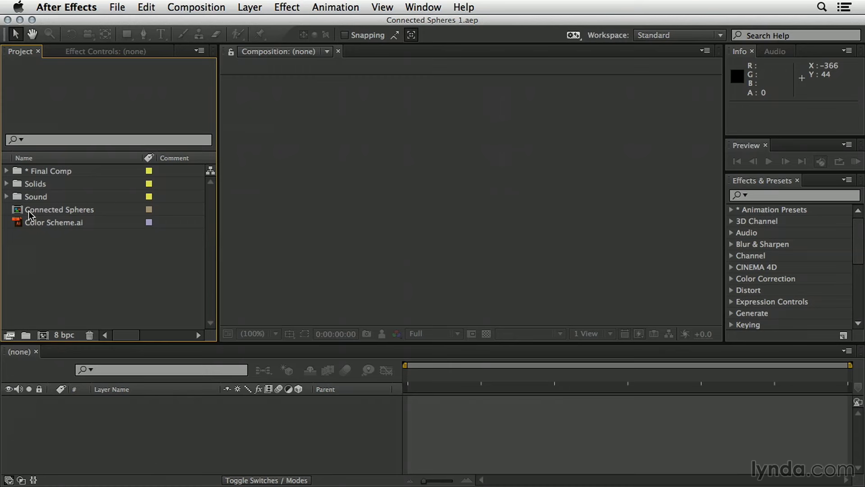
Step: Open the Connected Spheres composition and play a RAM preview of its audio
{"action": "double_click", "coordinate": [42, 210]}
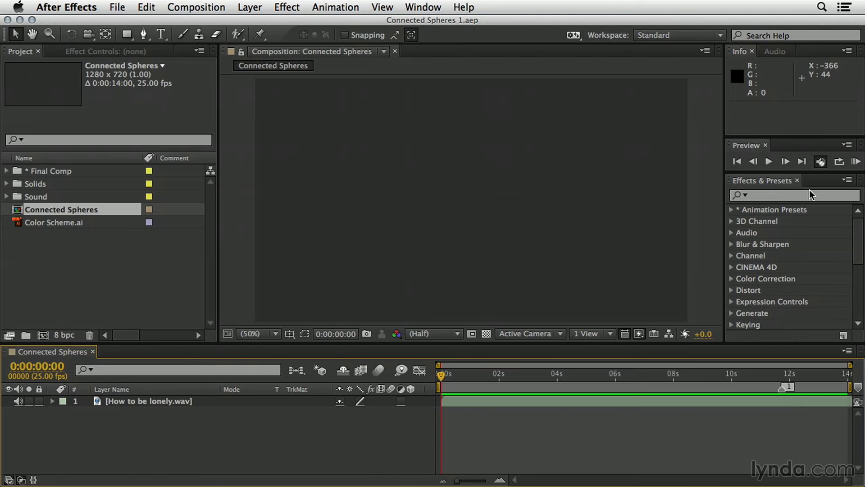
{"action": "left_click", "coordinate": [821, 161]}
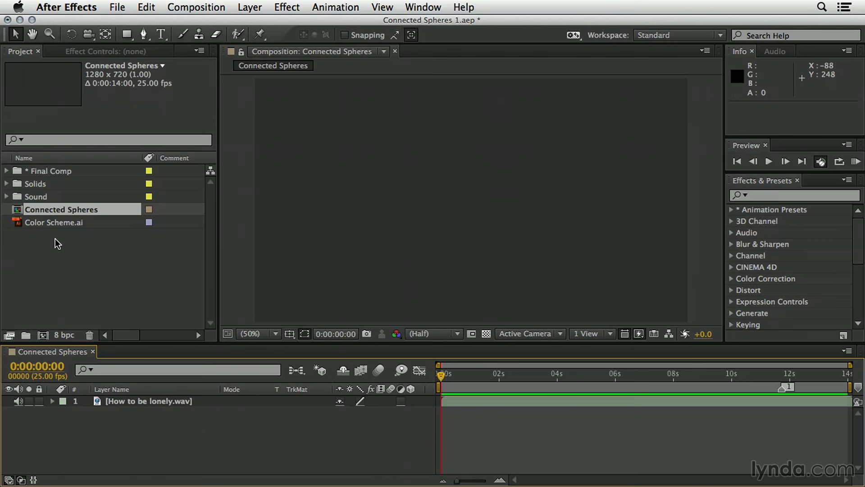
Step: Inspect the Color Scheme.ai swatches, then show Title/Action Safe guides over Connected Spheres
{"action": "left_click", "coordinate": [55, 223]}
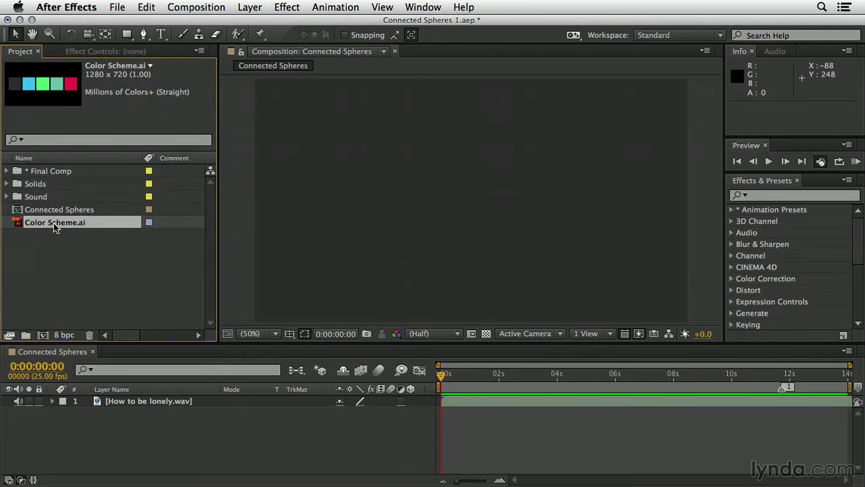
{"action": "double_click", "coordinate": [53, 223]}
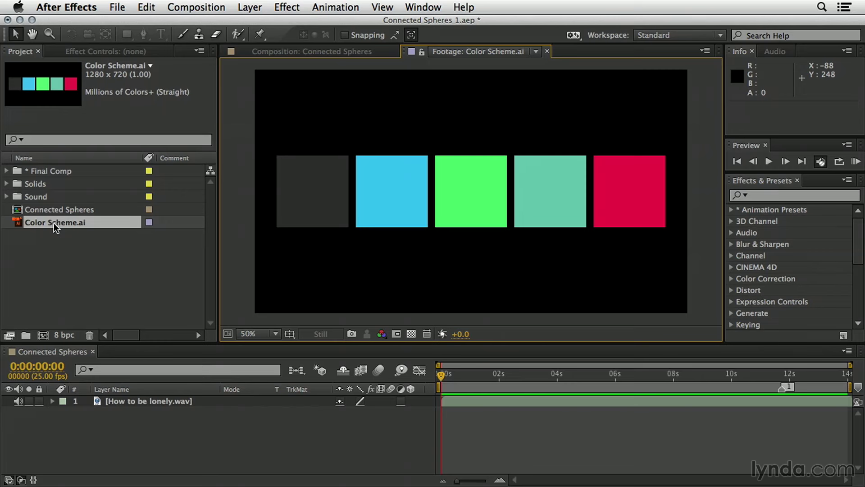
{"action": "left_click", "coordinate": [548, 52]}
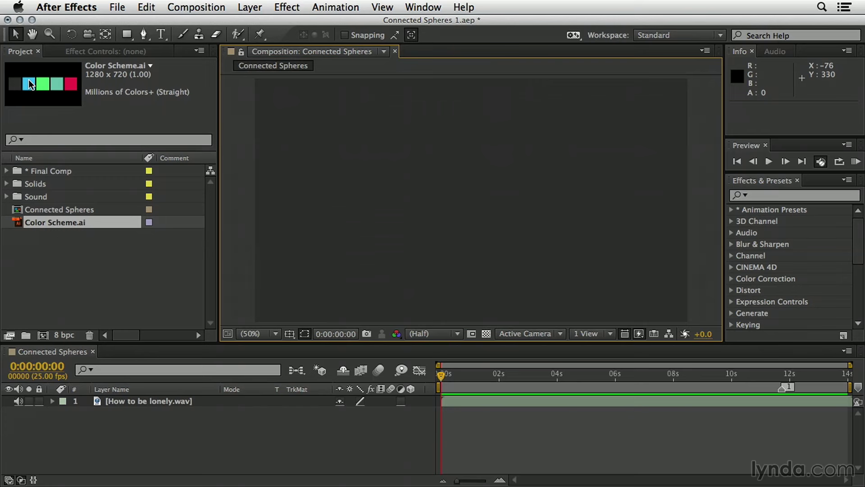
{"action": "left_click", "coordinate": [50, 348]}
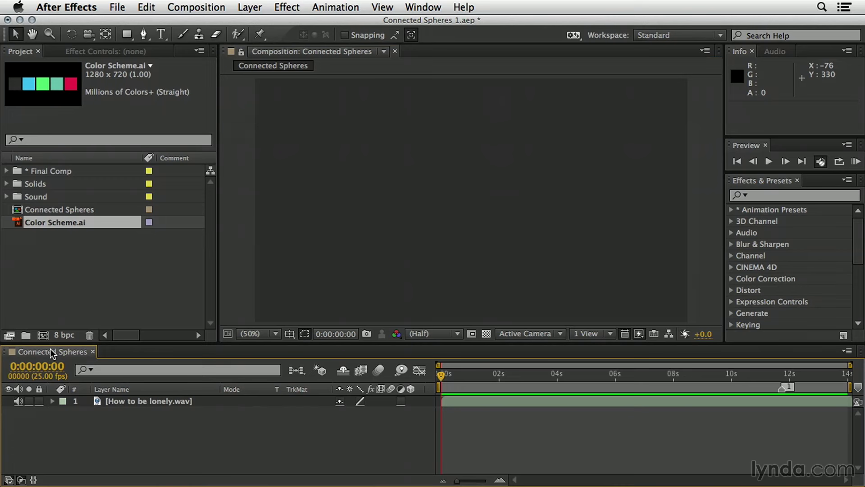
{"action": "left_click", "coordinate": [290, 333]}
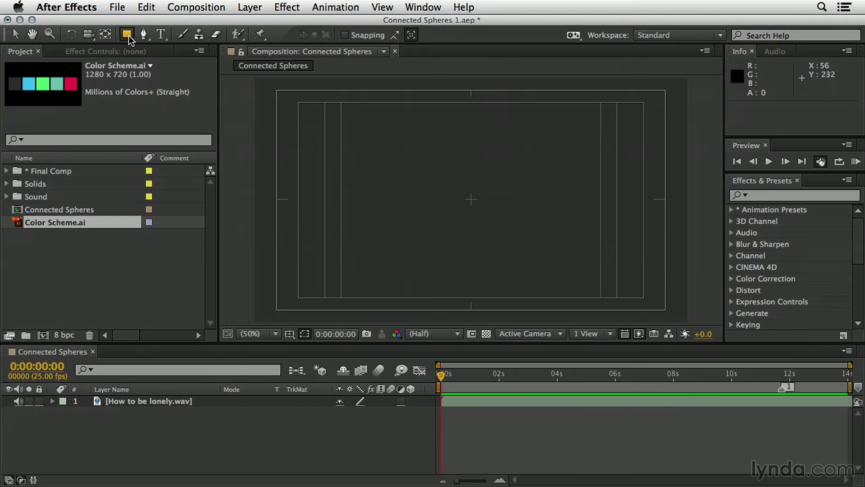
Step: Draw a small circle shape layer outward from the composition centre with the Ellipse Tool
{"action": "mouse_move", "coordinate": [128, 36]}
{"action": "left_mouse_down"}
{"action": "mouse_move", "coordinate": [166, 53]}
{"action": "mouse_move", "coordinate": [167, 63]}
{"action": "left_mouse_up"}
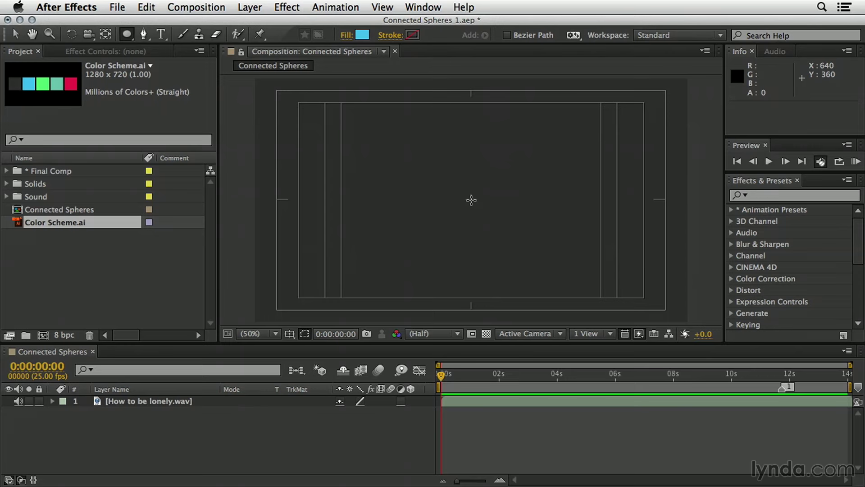
{"action": "left_click", "coordinate": [471, 199]}
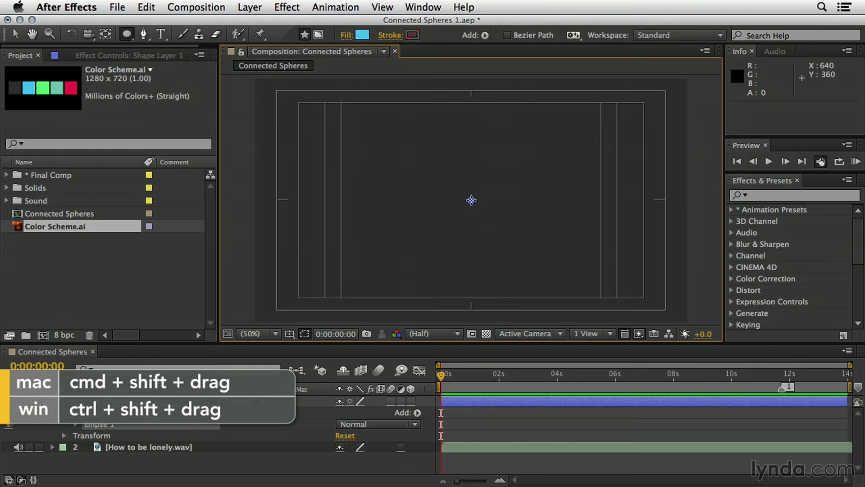
{"action": "left_click_drag", "start_coordinate": [471, 199], "coordinate": [480, 191]}
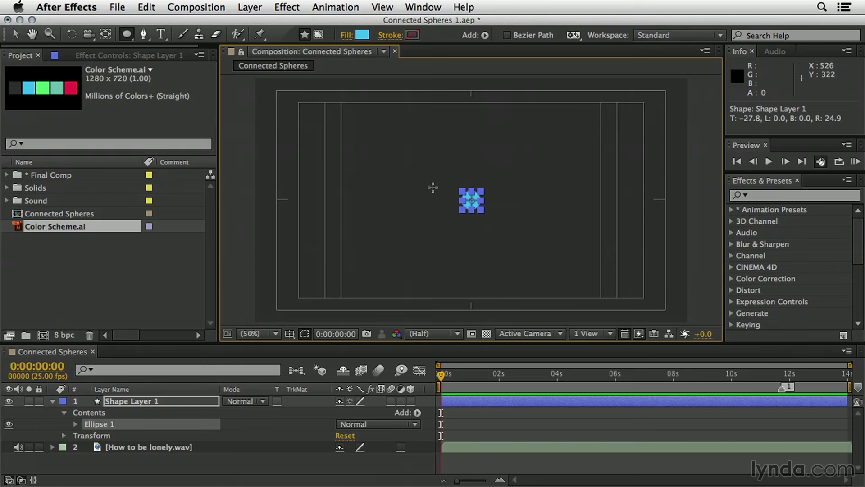
Step: Fill the circle with cyan 4BC7EF sampled from the Color Scheme.ai thumbnail
{"action": "left_click", "coordinate": [362, 36]}
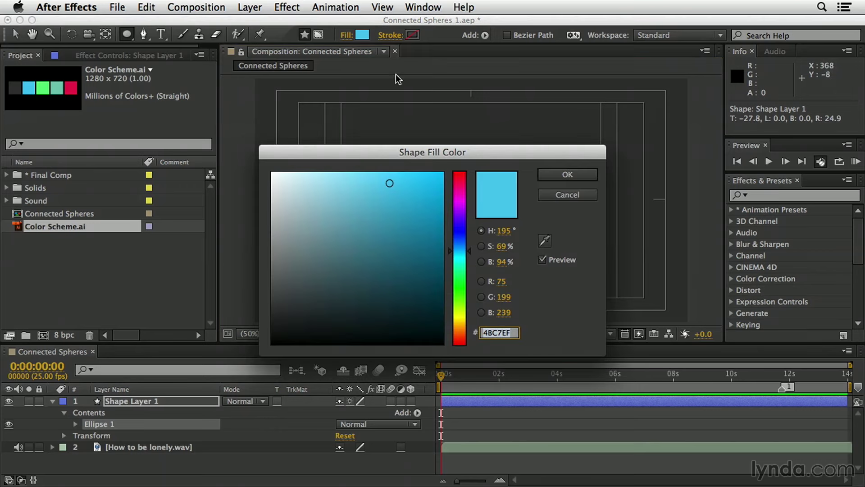
{"action": "left_click", "coordinate": [545, 241]}
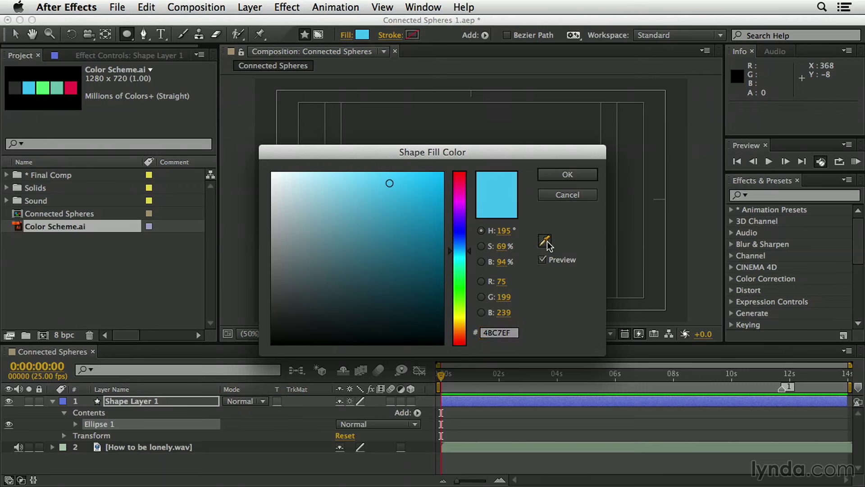
{"action": "left_click", "coordinate": [31, 90]}
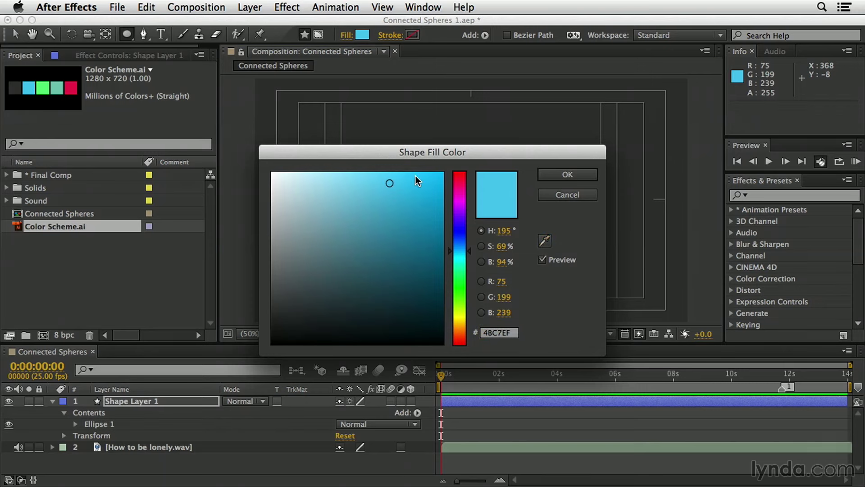
{"action": "left_click", "coordinate": [567, 175]}
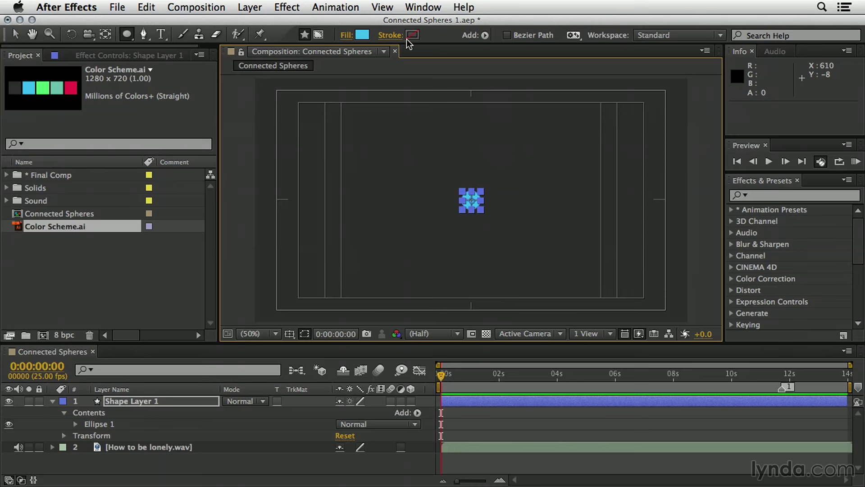
{"action": "left_click", "coordinate": [121, 400]}
Step: Rename Shape Layer 1 to Sphere
{"action": "key", "text": "Return"}
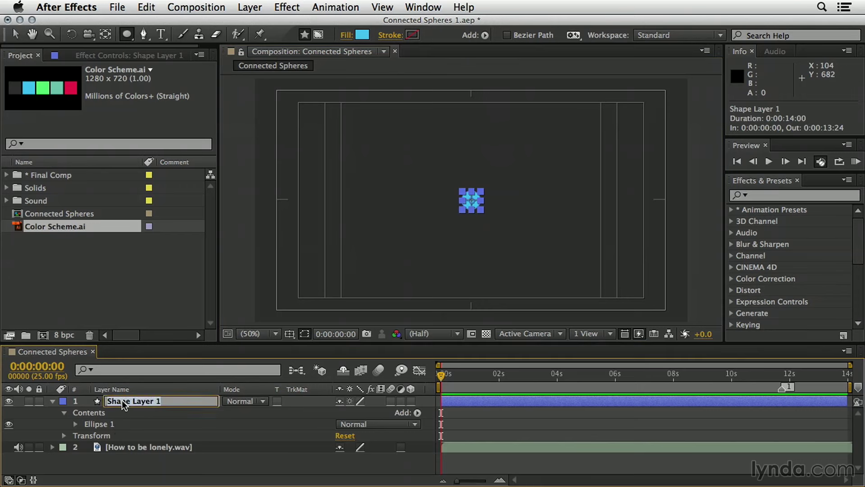
{"action": "type", "text": "Sphere"}
{"action": "key", "text": "Return"}
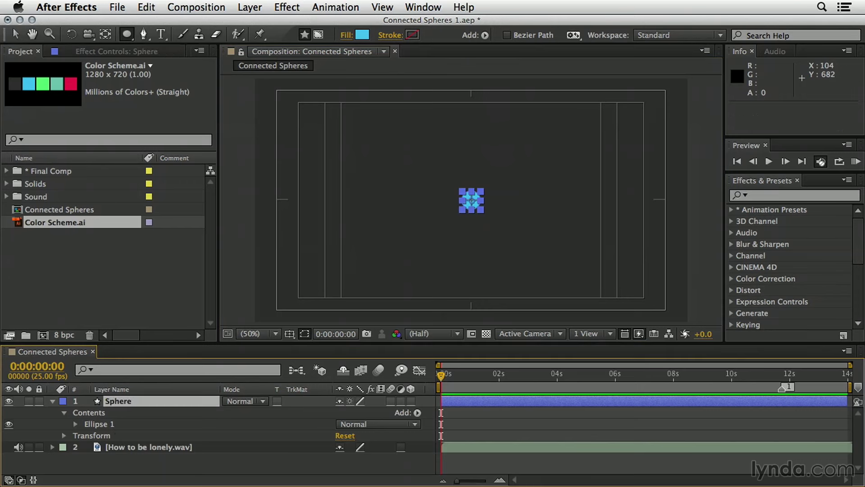
Step: Set the Ellipse Path 1 size to 30 by 30
{"action": "left_click", "coordinate": [76, 424]}
{"action": "left_click", "coordinate": [87, 434]}
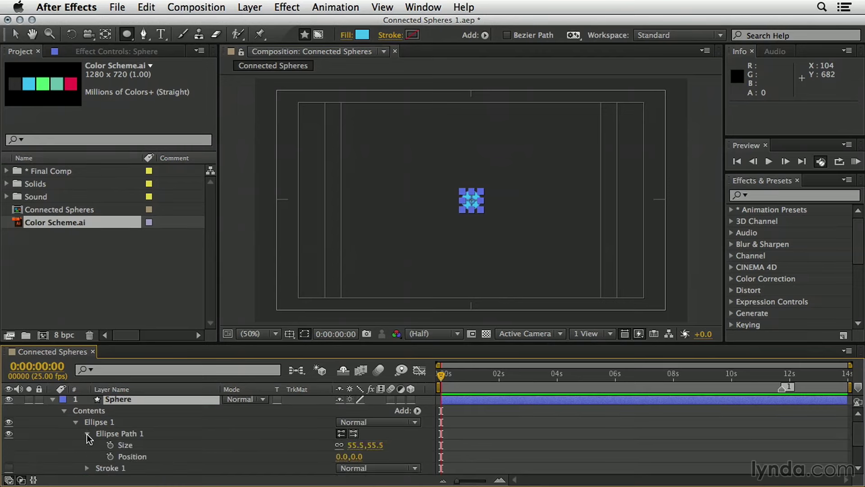
{"action": "left_click", "coordinate": [358, 445]}
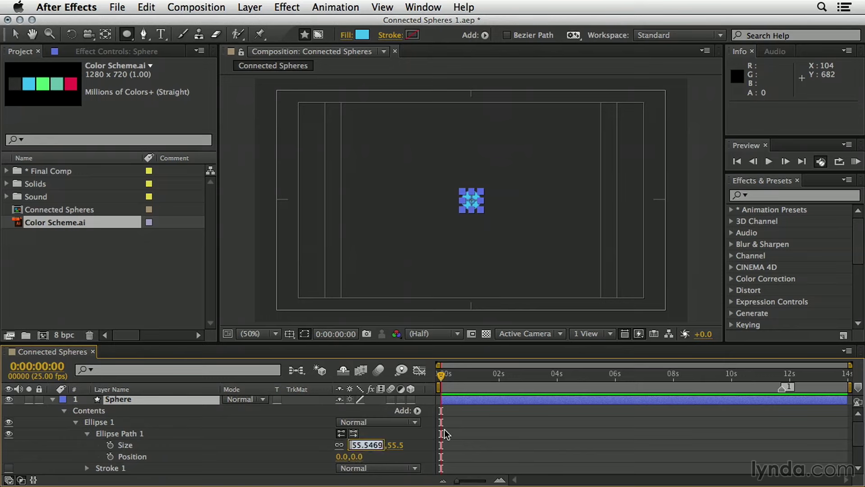
{"action": "type", "text": "30"}
{"action": "key", "text": "Return"}
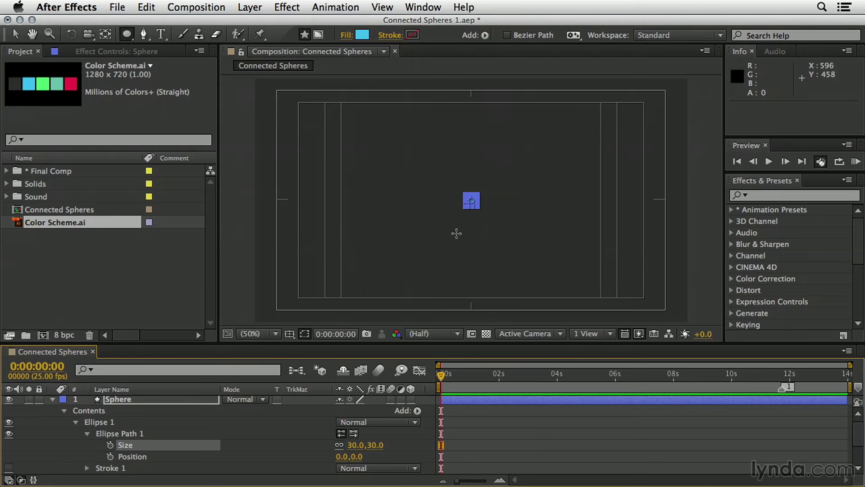
{"action": "left_click", "coordinate": [304, 334]}
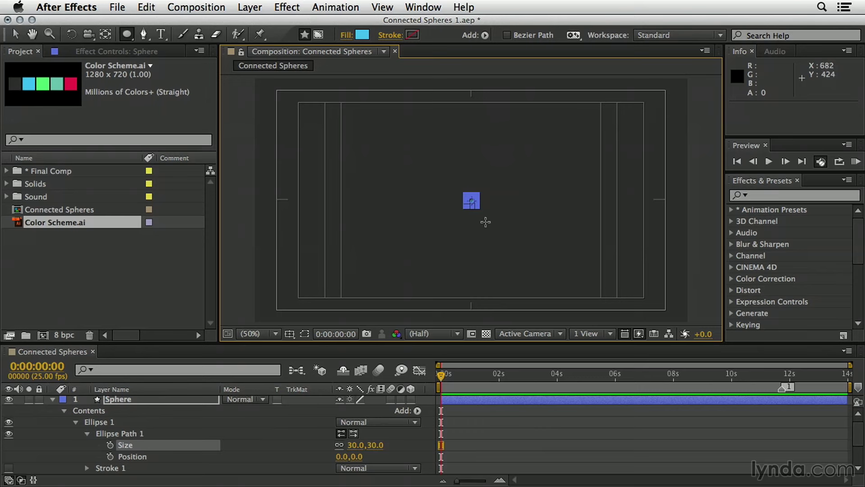
Step: Turn off the viewer's layer controls and Title/Action Safe guides, and collapse the Sphere layer
{"action": "left_click", "coordinate": [382, 8]}
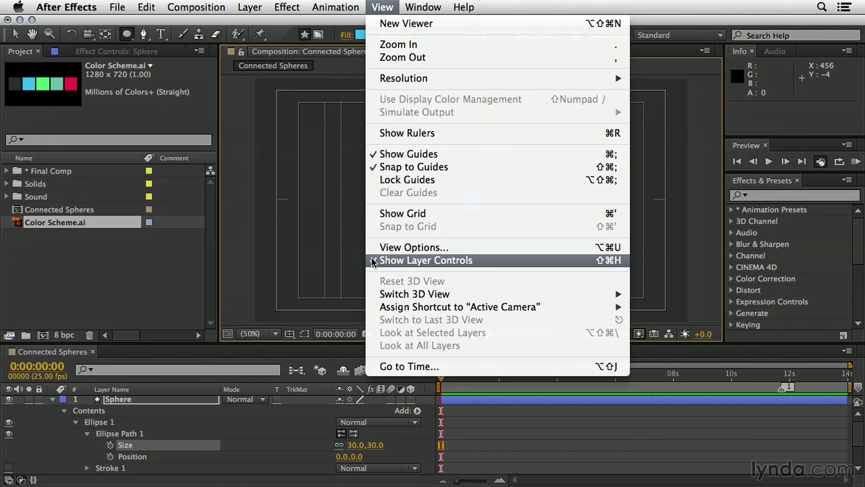
{"action": "left_click", "coordinate": [436, 260]}
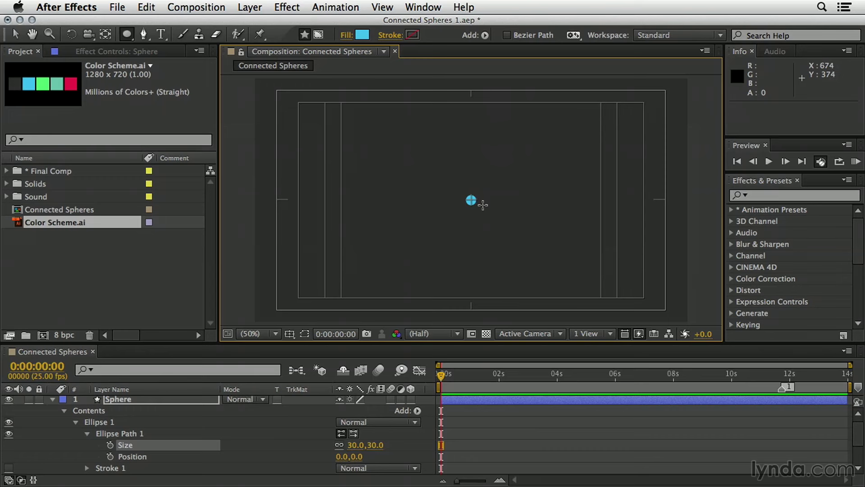
{"action": "left_click", "coordinate": [291, 333]}
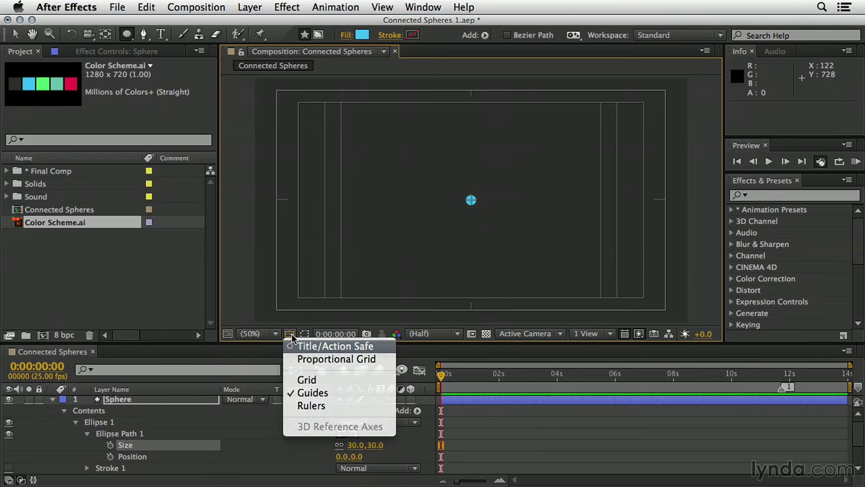
{"action": "left_click", "coordinate": [301, 340]}
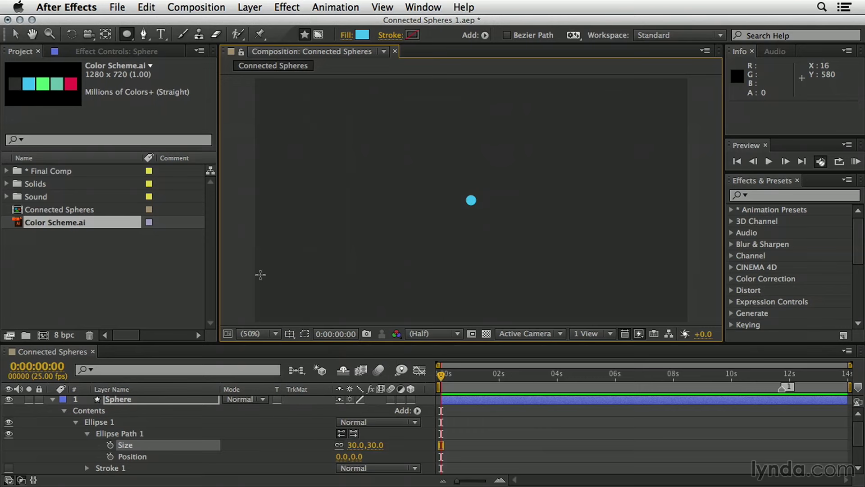
{"action": "left_click", "coordinate": [53, 399]}
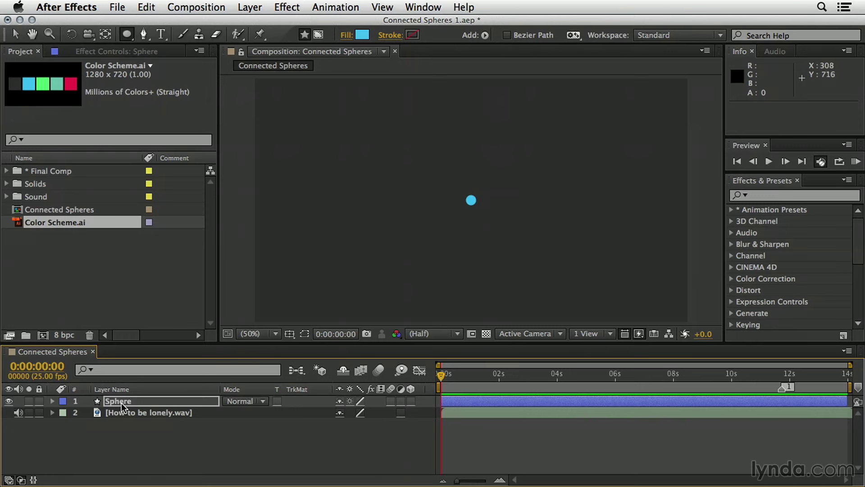
{"action": "left_click", "coordinate": [253, 7]}
Step: Add a new Null Object layer named Position
{"action": "mouse_move", "coordinate": [255, 26]}
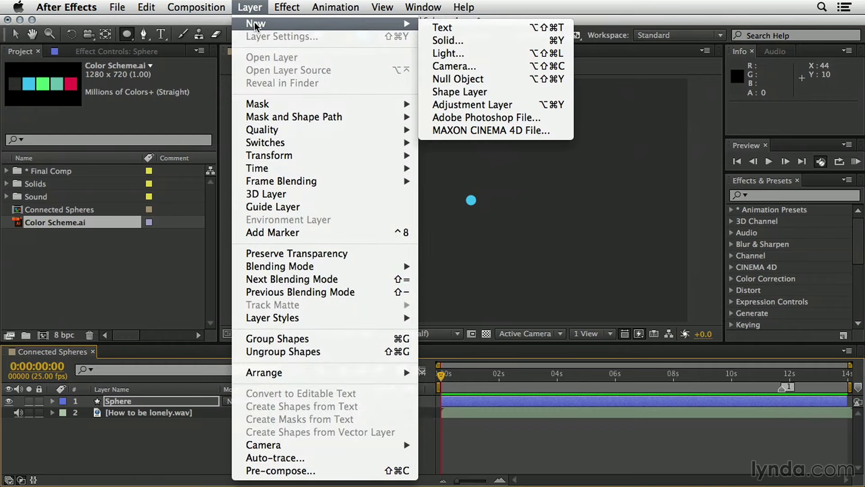
{"action": "left_click", "coordinate": [467, 81]}
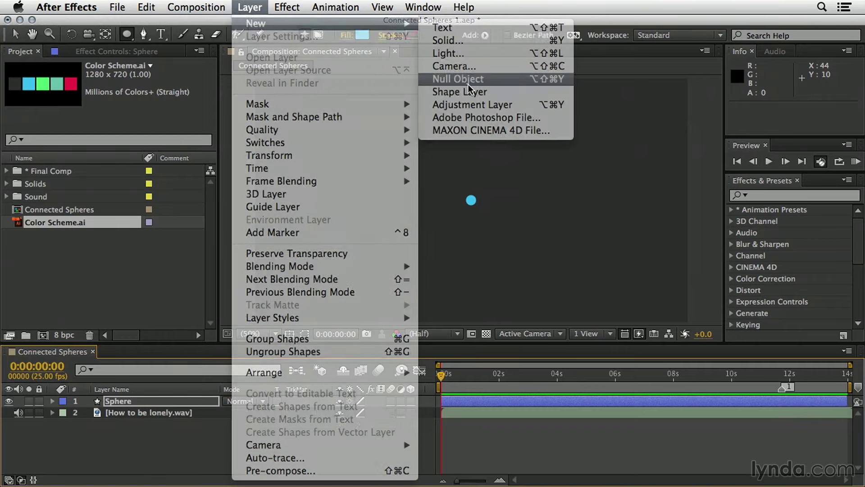
{"action": "key", "text": "Return"}
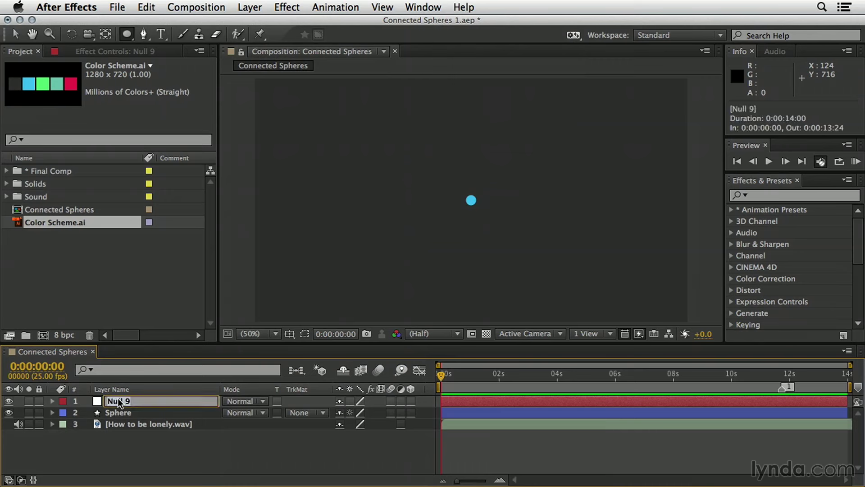
{"action": "type", "text": "Position"}
{"action": "key", "text": "Return"}
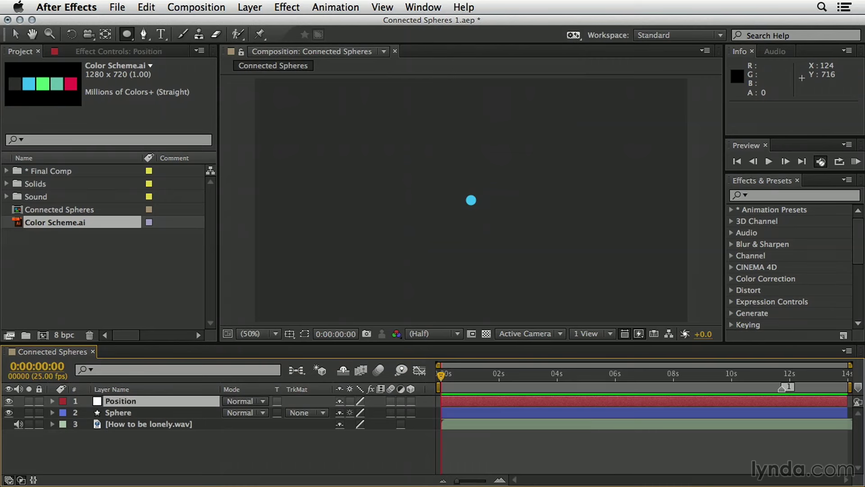
{"action": "left_click", "coordinate": [288, 8]}
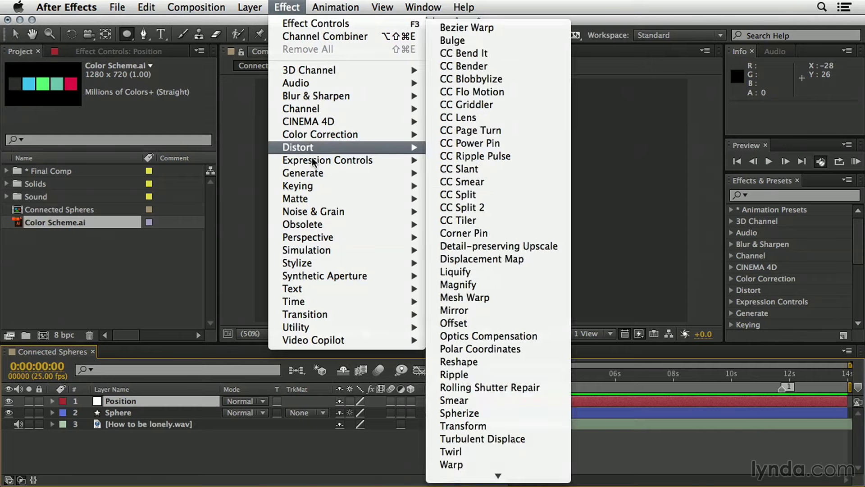
Step: Add a Slider Control effect to the Position null and start naming it Position
{"action": "mouse_move", "coordinate": [312, 159]}
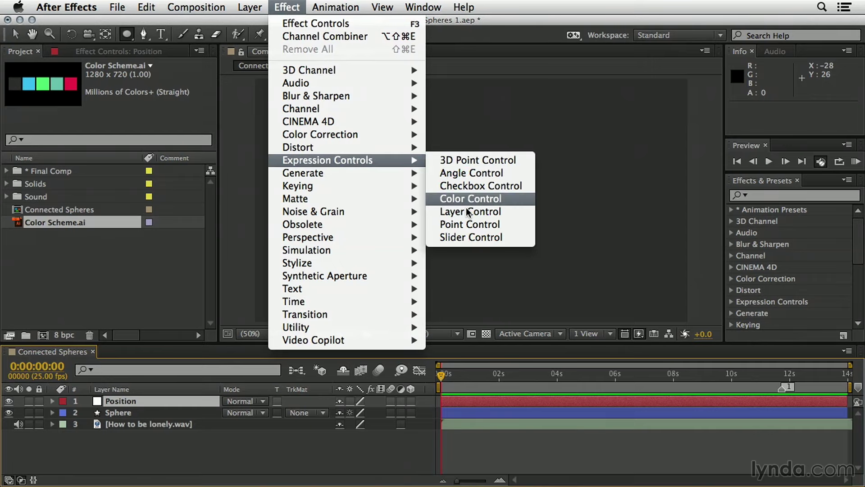
{"action": "left_click", "coordinate": [467, 237]}
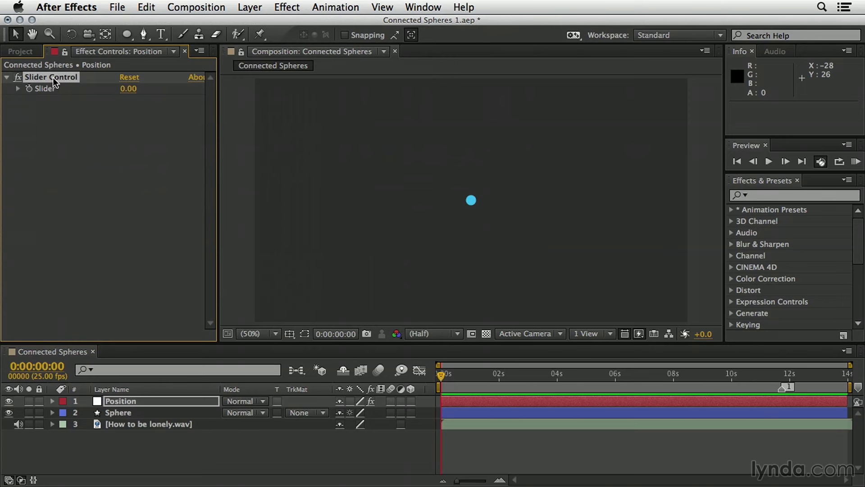
{"action": "key", "text": "Return"}
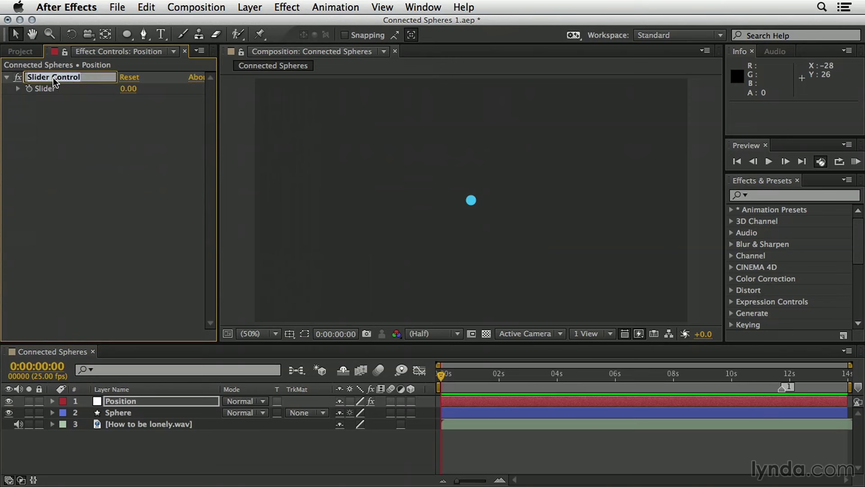
{"action": "type", "text": "Position"}
Step: Name the slider Position, reveal its Slider property at 0.00, and hide the null's video
{"action": "key", "text": "Return"}
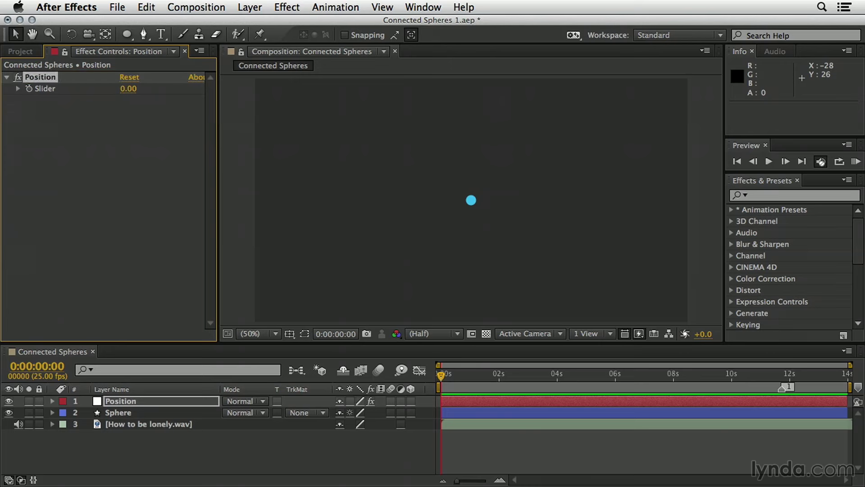
{"action": "left_click", "coordinate": [52, 401]}
{"action": "left_click", "coordinate": [64, 412]}
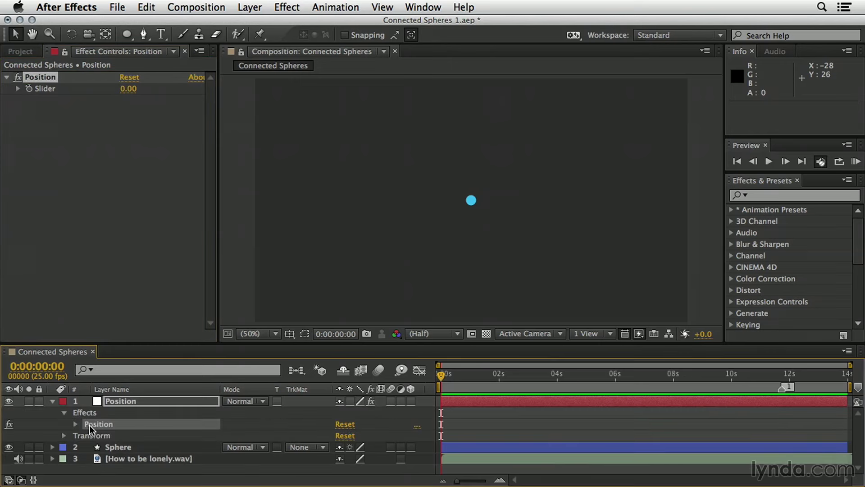
{"action": "left_click", "coordinate": [74, 424]}
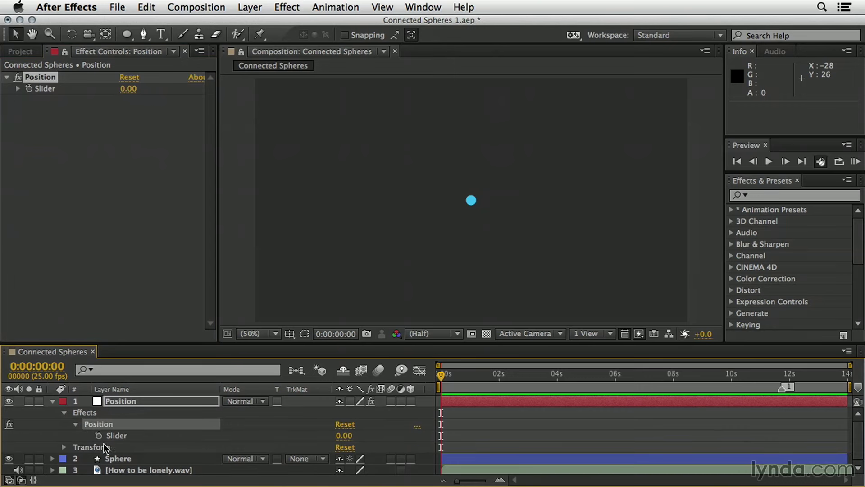
{"action": "left_click", "coordinate": [9, 402]}
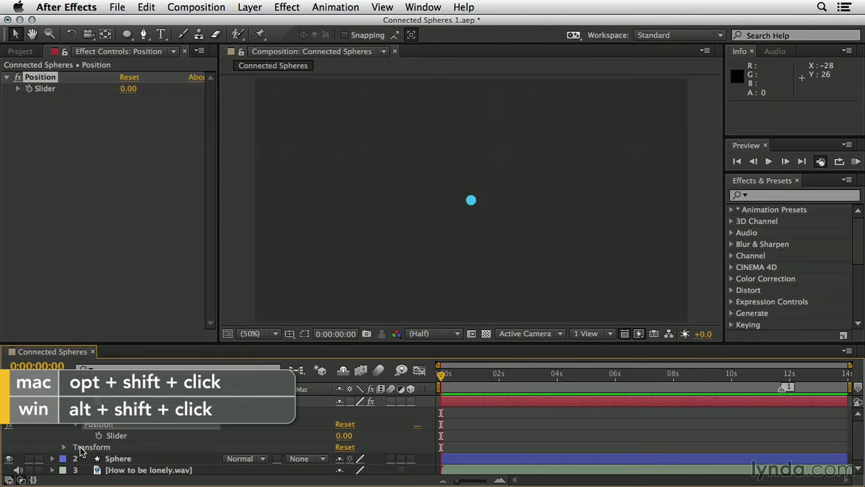
{"action": "key", "text": "e"}
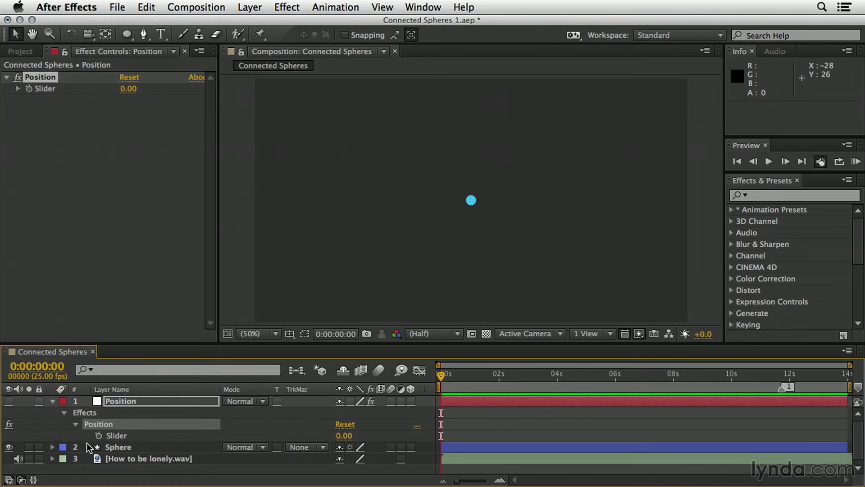
Step: Make the Sphere layer 3D and show its Position of 640.0, 360.0, 0.0
{"action": "left_click", "coordinate": [121, 447]}
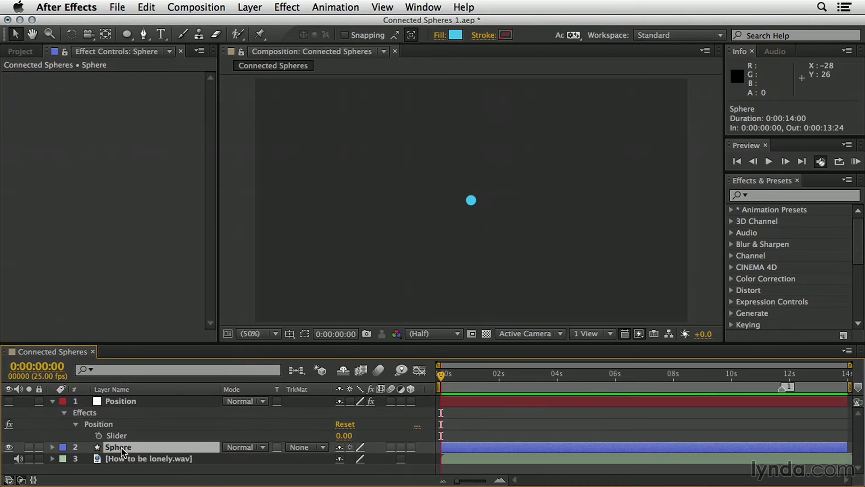
{"action": "left_click", "coordinate": [411, 446]}
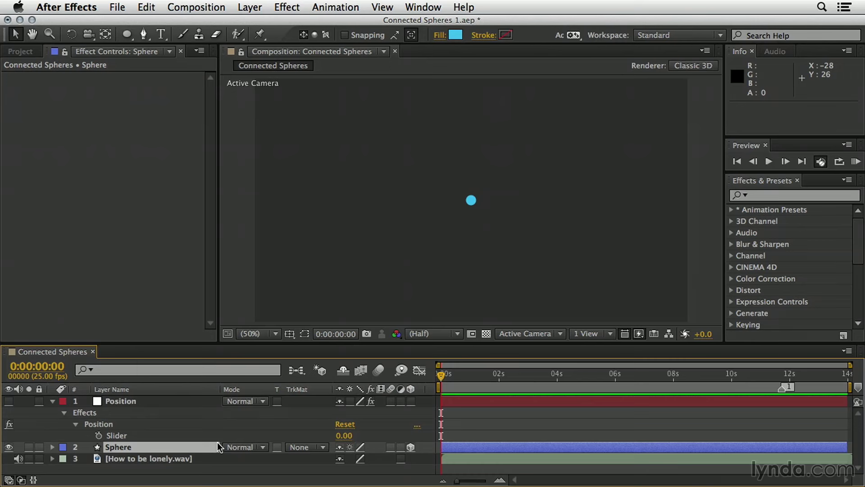
{"action": "key", "text": "p"}
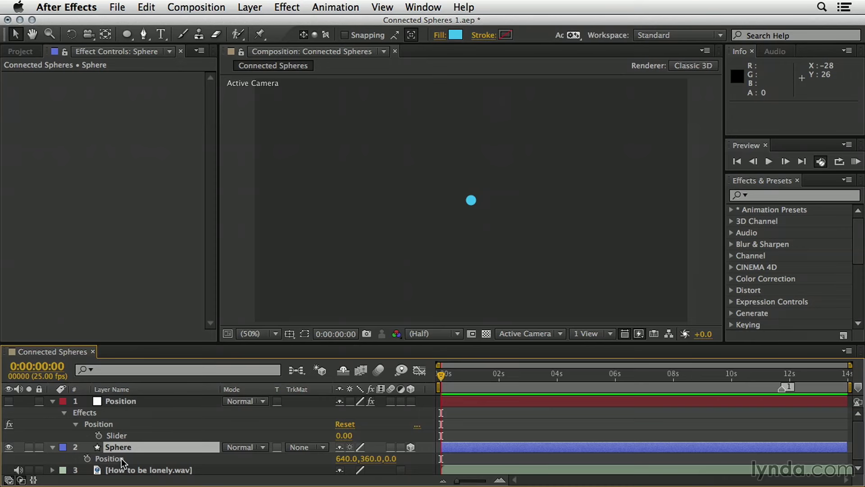
Step: Give the Sphere's Position the expression wiggle(0.1,thisComp.layer("Position").effect("Position")("Slider"))
{"action": "left_click", "coordinate": [88, 457], "text": "alt"}
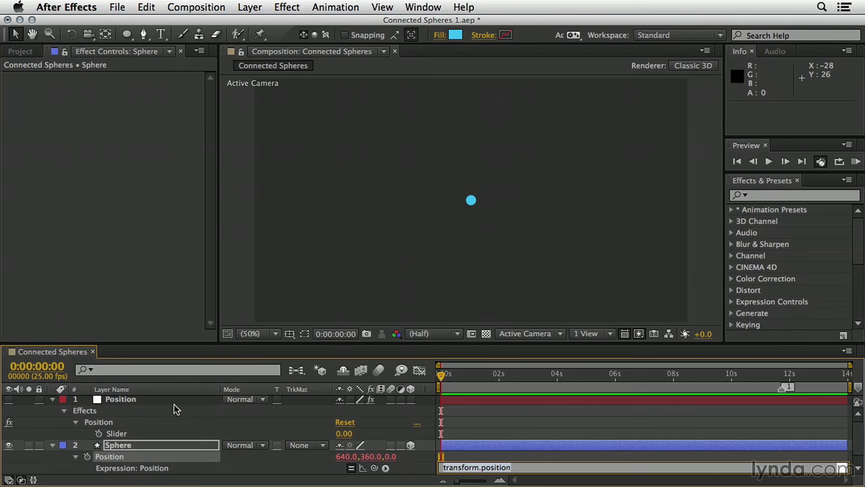
{"action": "type", "text": "wiggle"}
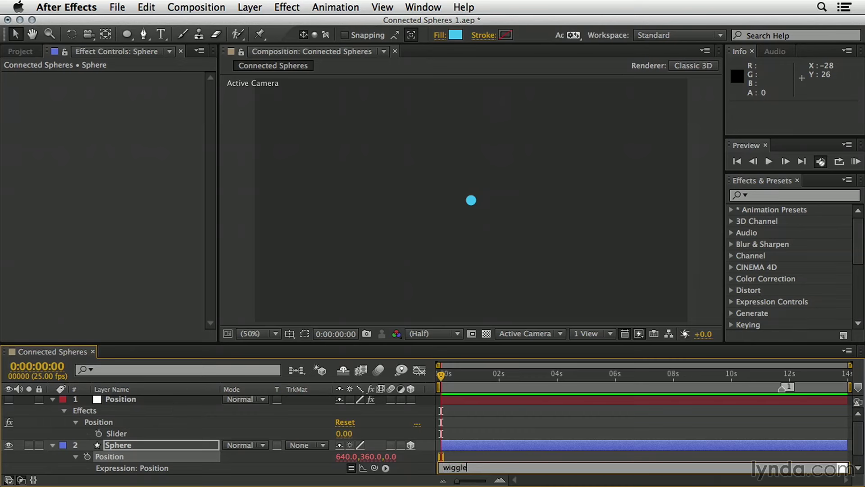
{"action": "type", "text": "("}
{"action": "type", "text": "0.1,"}
{"action": "left_click_drag", "start_coordinate": [375, 469], "coordinate": [123, 421]}
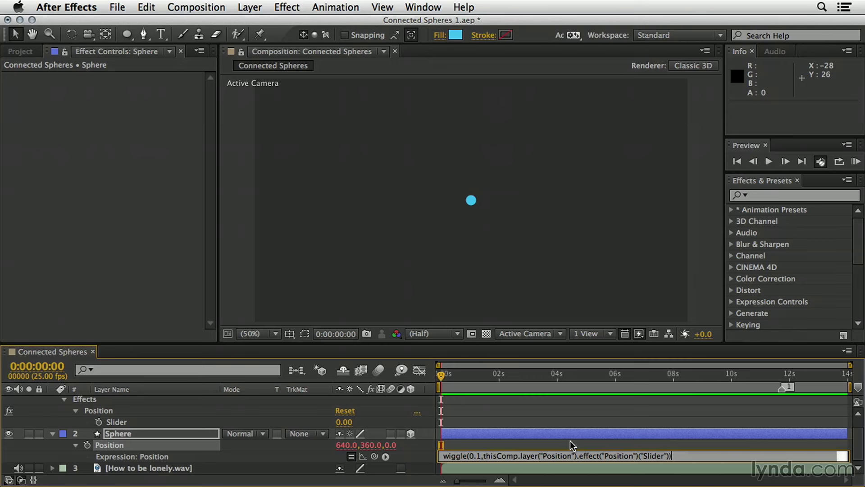
{"action": "left_click", "coordinate": [545, 410]}
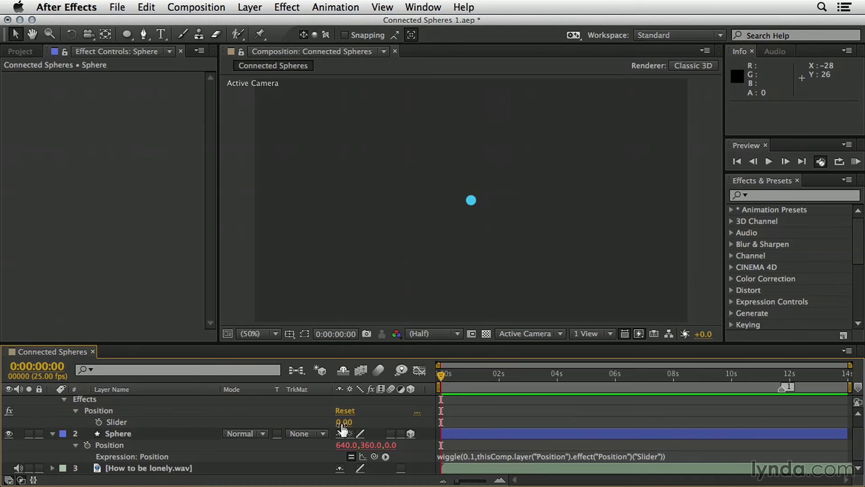
Step: Set the Position null's Slider to 600 and scrub the timeline to watch the sphere wiggle
{"action": "left_click_drag", "start_coordinate": [340, 424], "coordinate": [466, 414]}
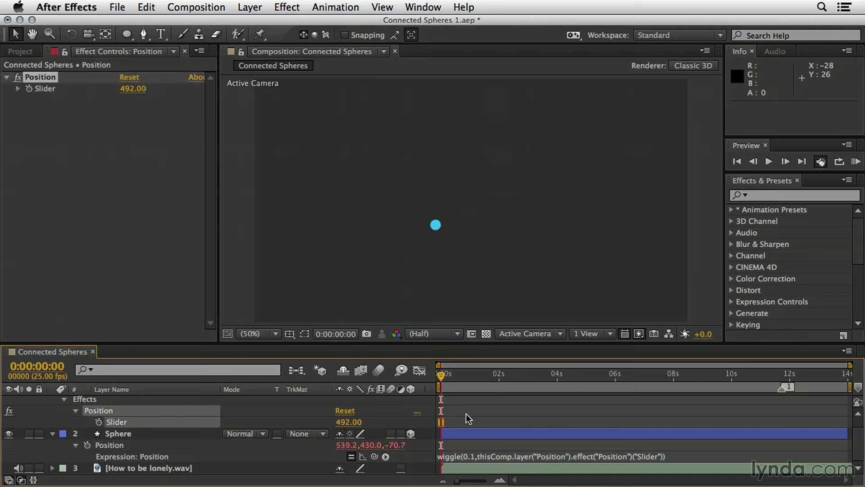
{"action": "left_click", "coordinate": [350, 422]}
{"action": "type", "text": "6"}
{"action": "key", "text": "Return"}
{"action": "left_click_drag", "start_coordinate": [441, 375], "coordinate": [432, 390]}
Step: Collapse the Position null's effects and duplicate the Sphere layer with Edit > Duplicate
{"action": "scroll", "coordinate": [77, 408], "scroll_direction": "up", "scroll_amount": 1}
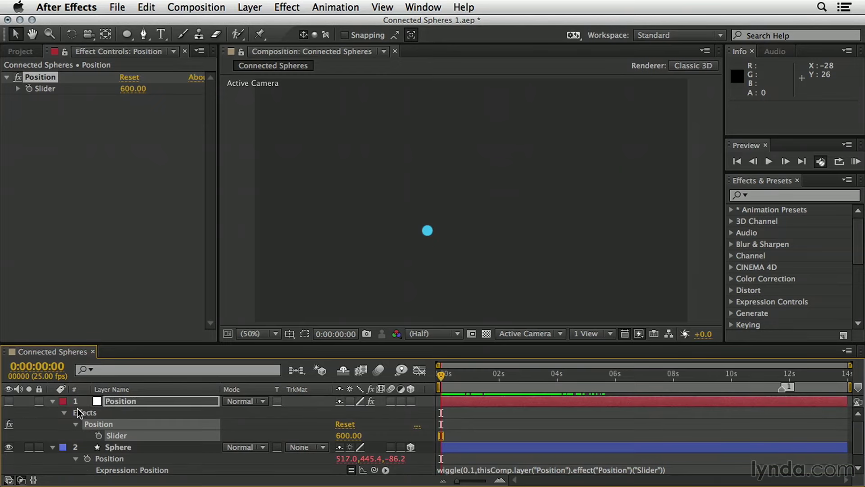
{"action": "left_click", "coordinate": [52, 400]}
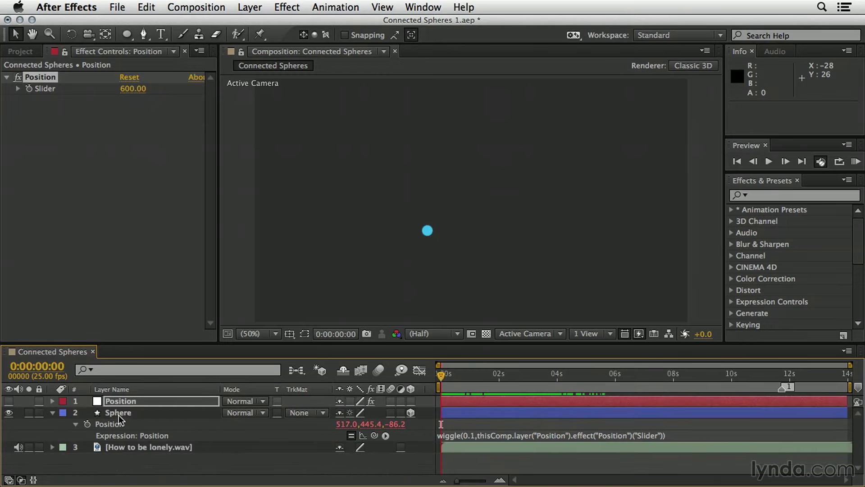
{"action": "left_click", "coordinate": [115, 412]}
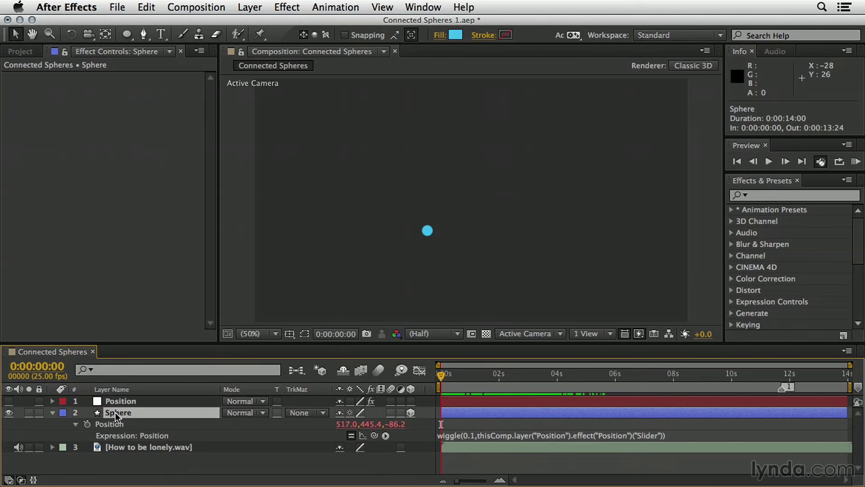
{"action": "left_click", "coordinate": [147, 6]}
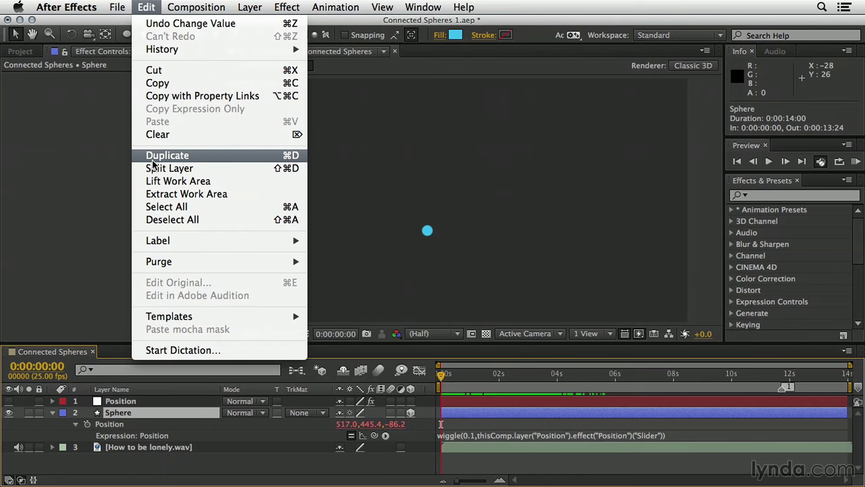
{"action": "left_click", "coordinate": [194, 156]}
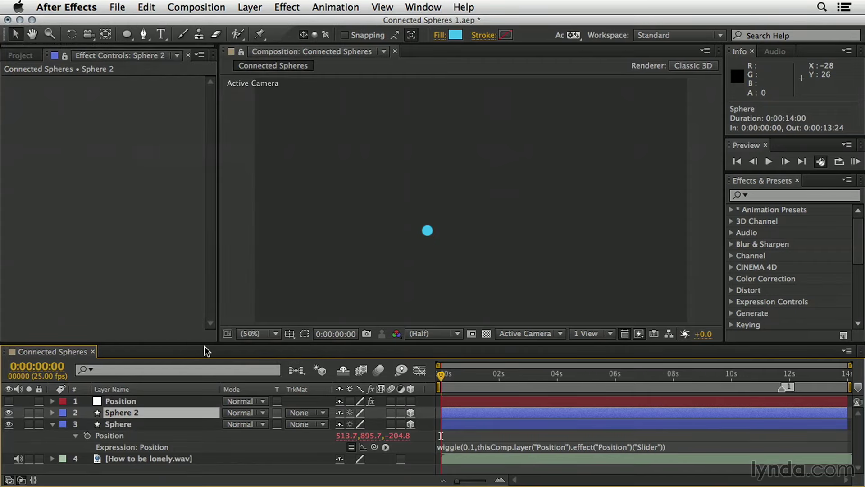
Step: Keep duplicating the Sphere with Cmd+D up to Sphere 29, then preview in real time
{"action": "key", "text": "super+d"}
{"action": "key", "text": "super+d"}
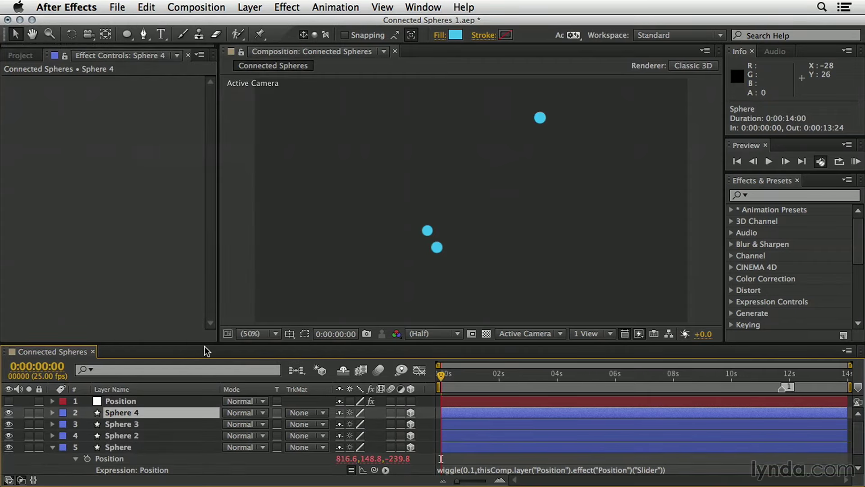
{"action": "key", "text": "super+d"}
{"action": "key", "text": "super+d"}
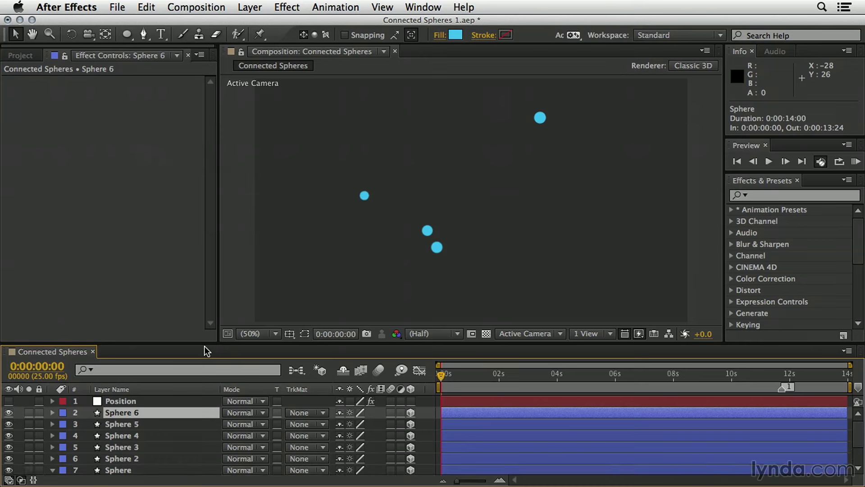
{"action": "key", "text": "super+d"}
{"action": "key", "text": "super+d"}
{"action": "key", "text": "super+d"}
{"action": "key", "text": "super+d"}
{"action": "key", "text": "super+d"}
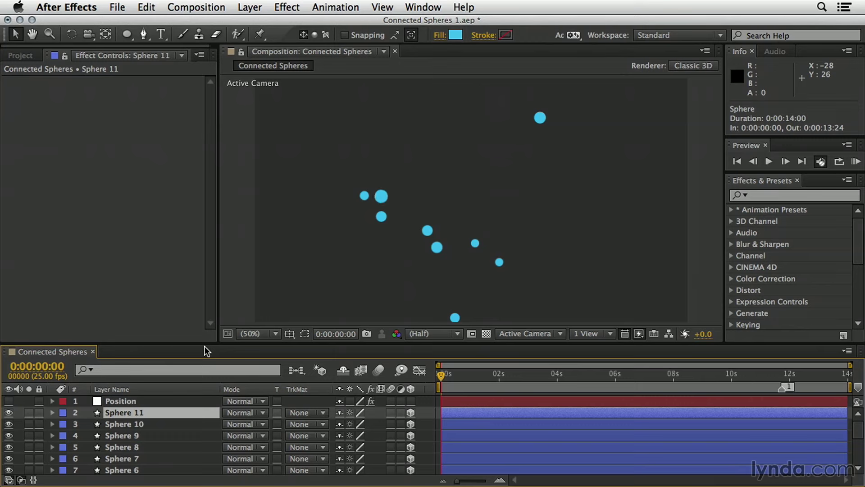
{"action": "key", "text": "super+d"}
{"action": "key", "text": "super+d"}
{"action": "key", "text": "super+d"}
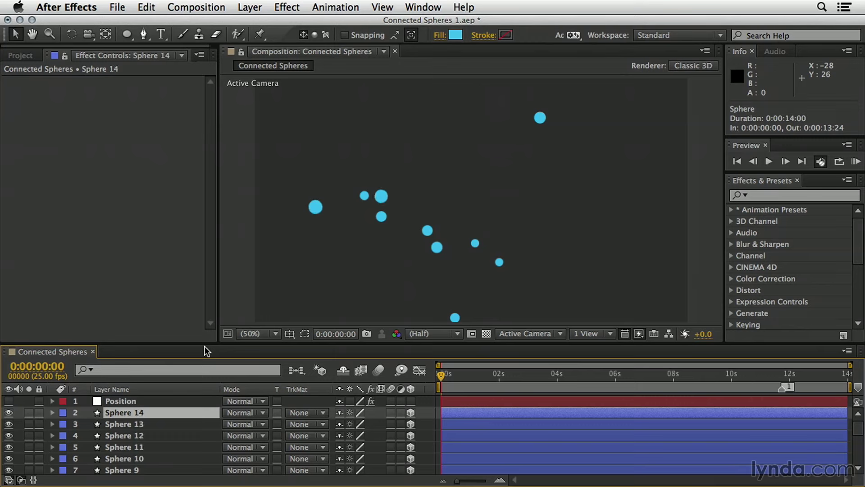
{"action": "key", "text": "super+d"}
{"action": "key", "text": "super+d"}
{"action": "key", "text": "super+d"}
{"action": "key", "text": "super+d"}
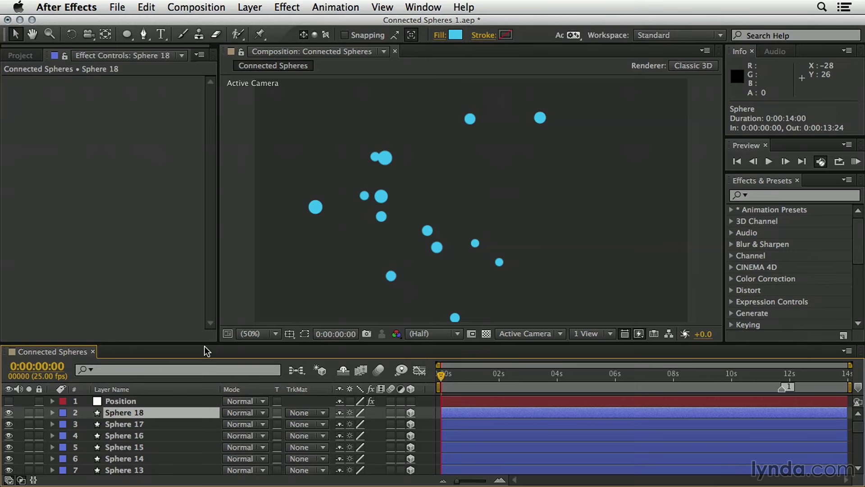
{"action": "key", "text": "super+d"}
{"action": "key", "text": "super+d"}
{"action": "key", "text": "super+d"}
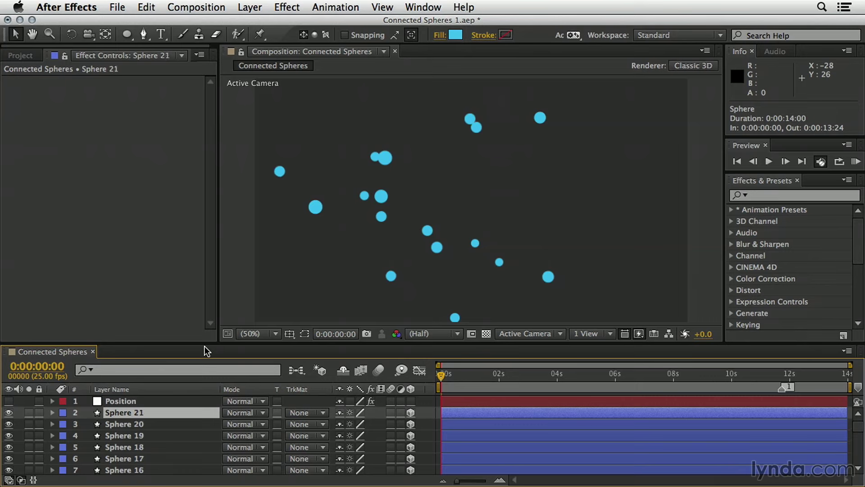
{"action": "key", "text": "super+d"}
{"action": "key", "text": "super+d"}
{"action": "key", "text": "super+d"}
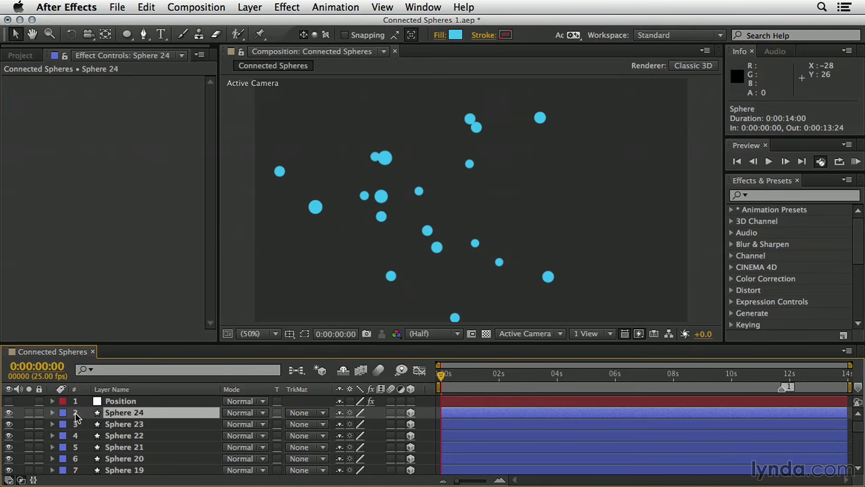
{"action": "key", "text": "super+d"}
{"action": "key", "text": "super+d"}
{"action": "key", "text": "super+d"}
{"action": "key", "text": "super+d"}
{"action": "key", "text": "super+d"}
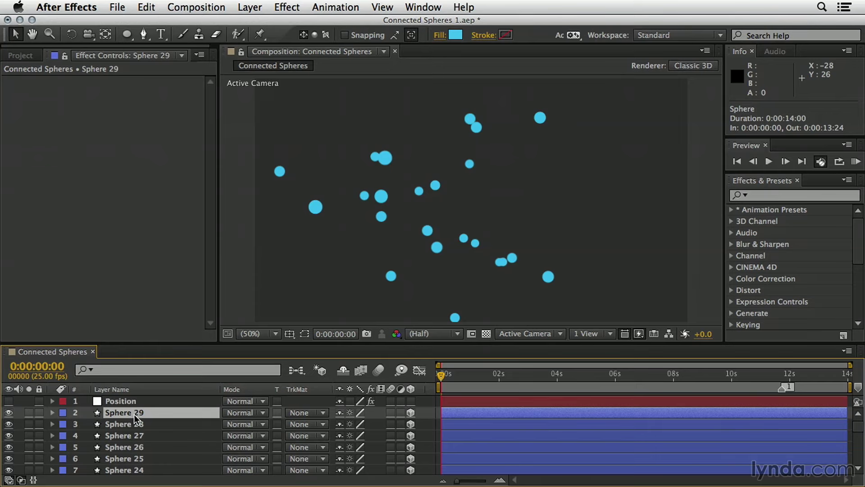
{"action": "key", "text": "KP_0"}
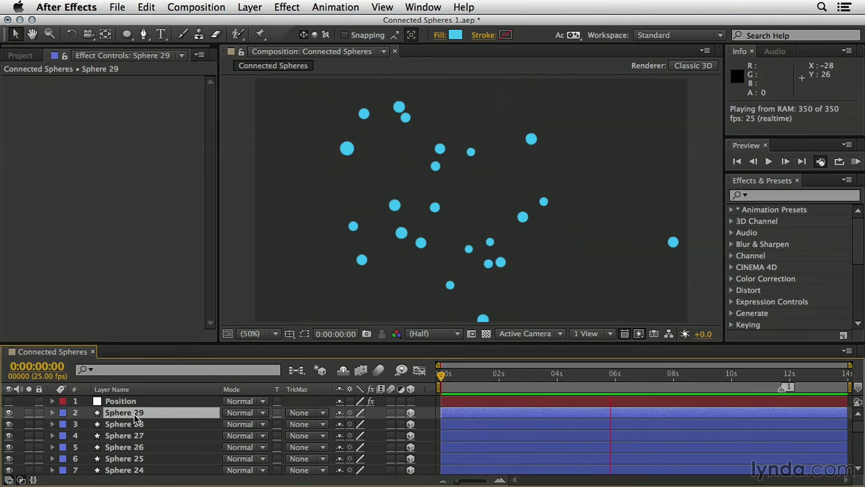
{"action": "key", "text": "space"}
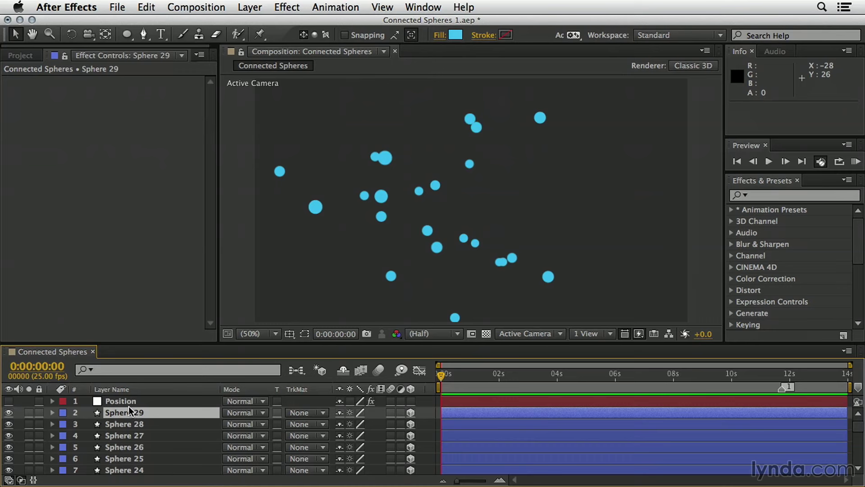
Step: Try other Slider spreads on the Position null, reset it to 600, and play a preview
{"action": "left_click", "coordinate": [124, 401]}
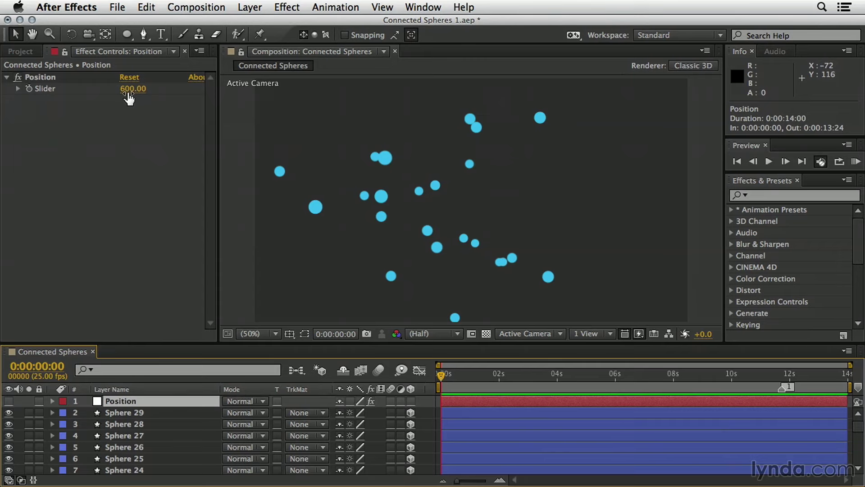
{"action": "left_click_drag", "start_coordinate": [129, 90], "coordinate": [26, 118]}
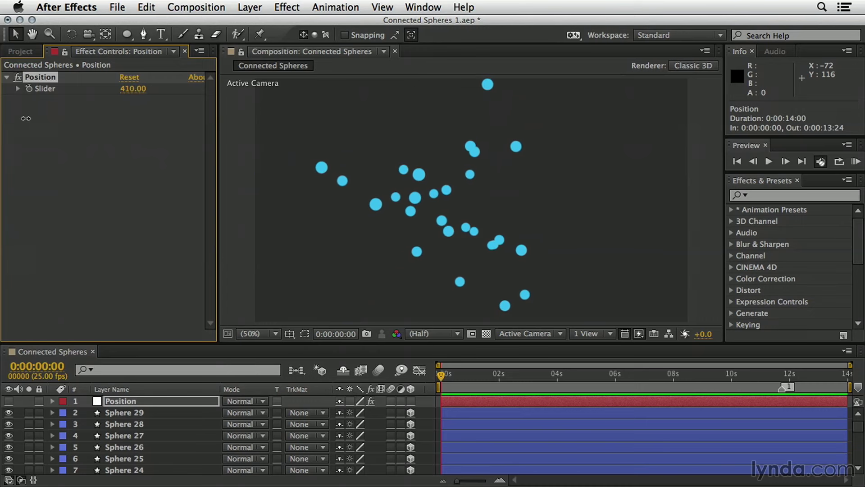
{"action": "left_click", "coordinate": [132, 88]}
{"action": "type", "text": "600"}
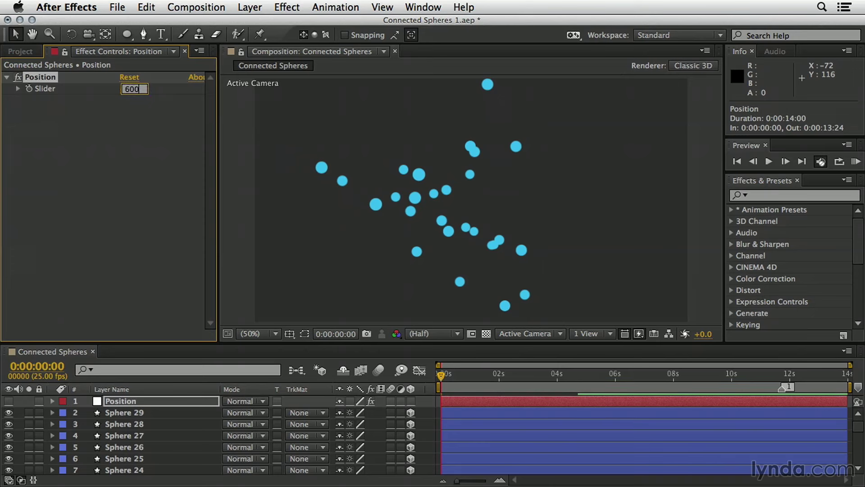
{"action": "key", "text": "Return"}
{"action": "key", "text": "KP_0"}
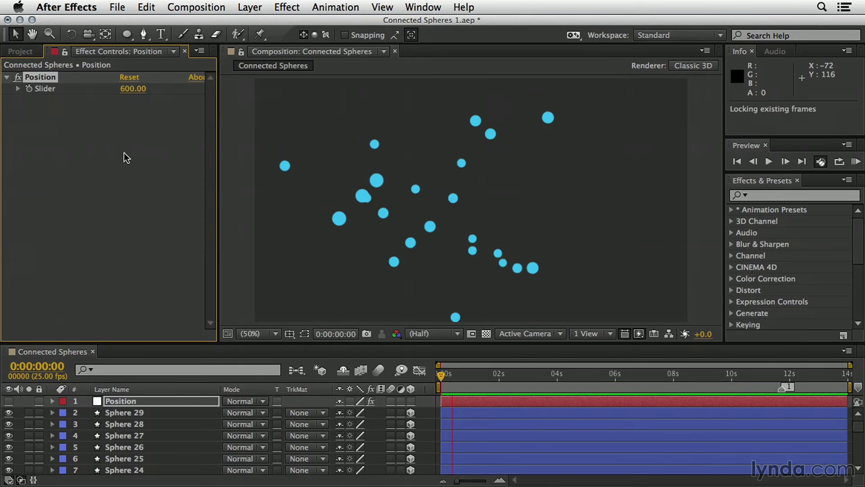